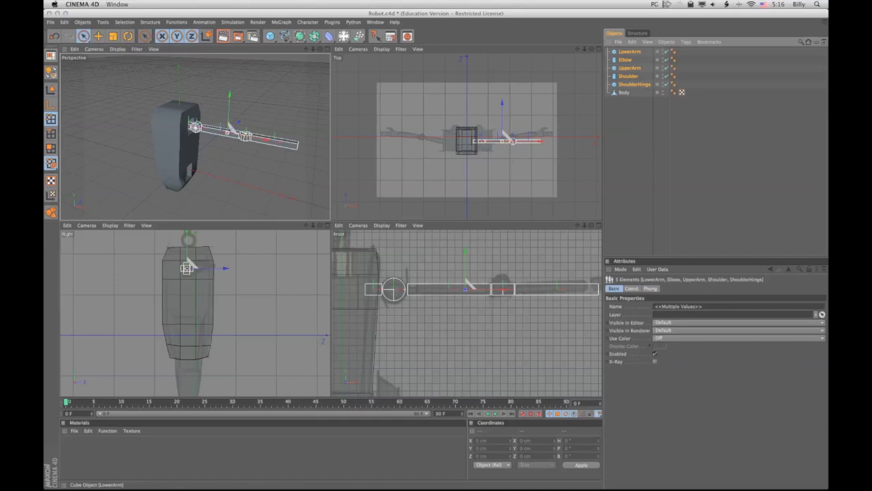
Step: Group the five selected arm parts under one null, name it Arm, and collapse its hierarchy
key(alt+g)
click(608, 52)
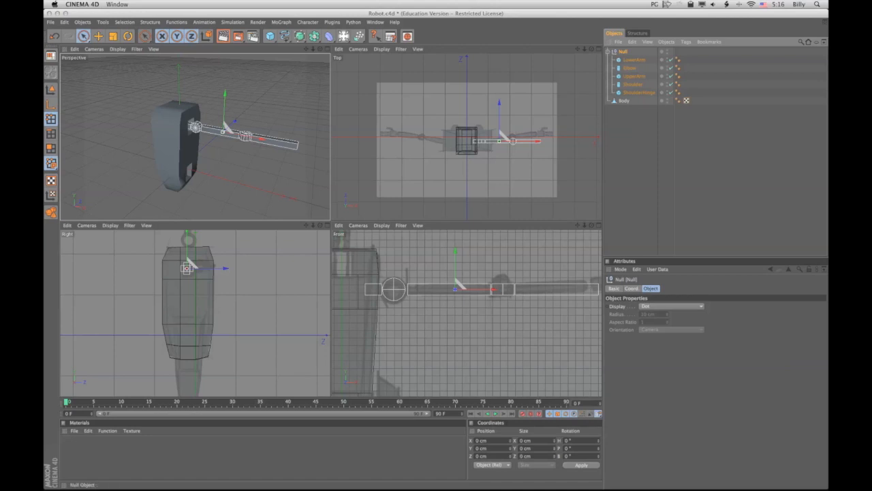
double_click(623, 51)
text(Arm)
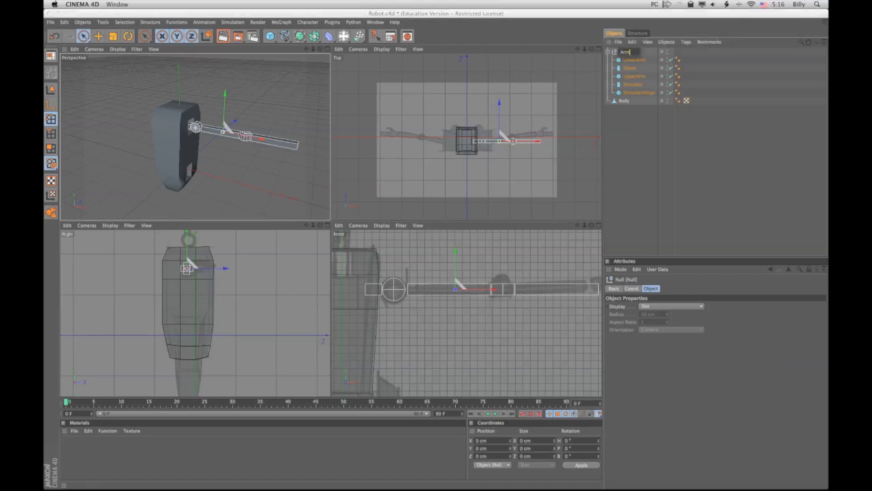
key(Return)
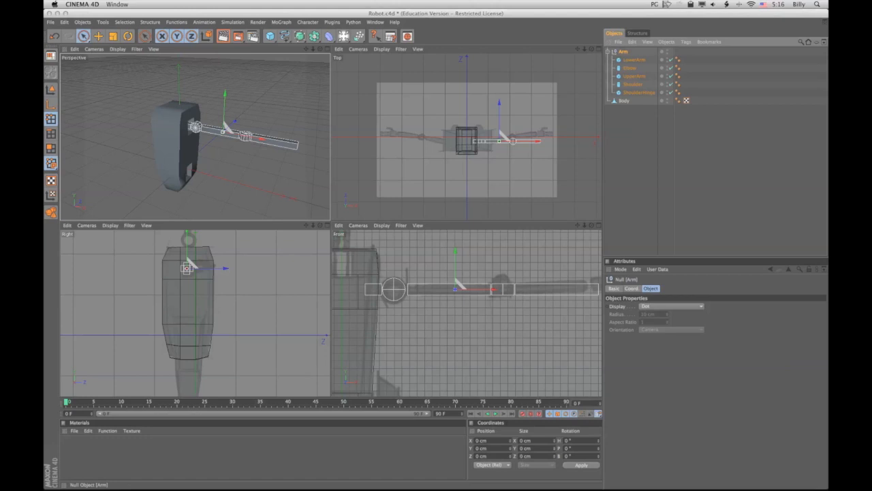
click(607, 52)
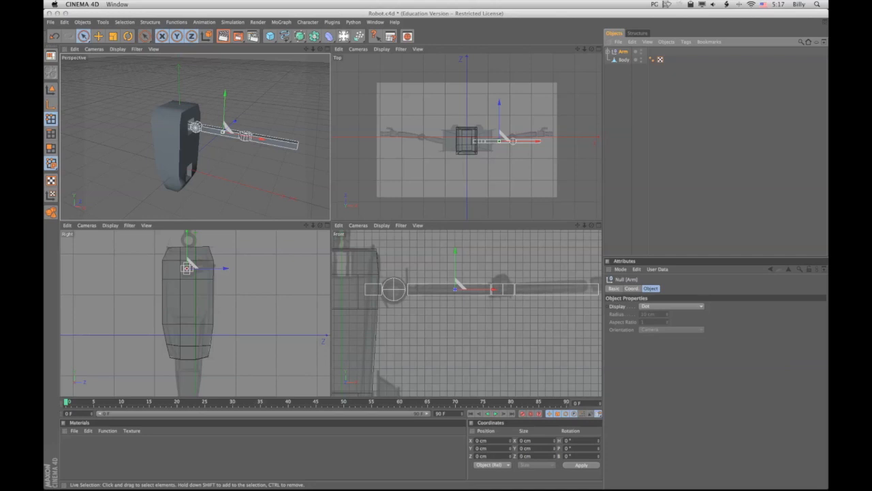
Step: Add a cube and place it over the robot's upper leg, matching the reference in the front view
drag(577, 225, 611, 4)
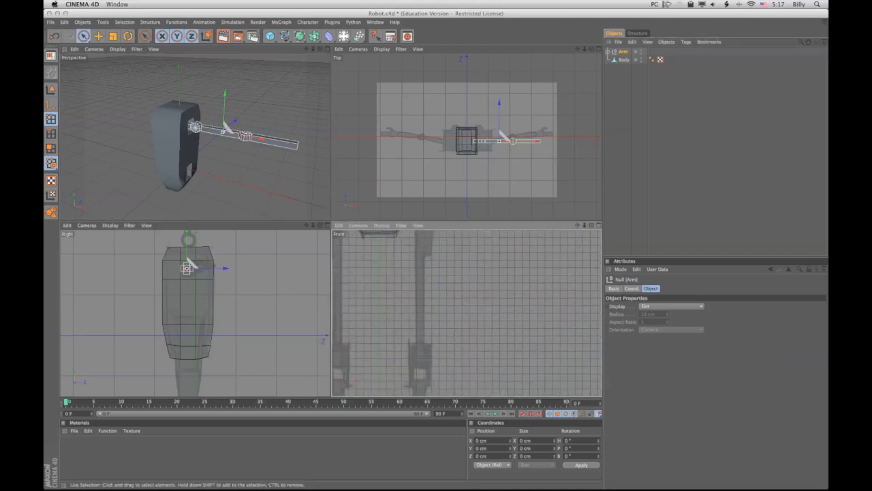
drag(577, 225, 590, 314)
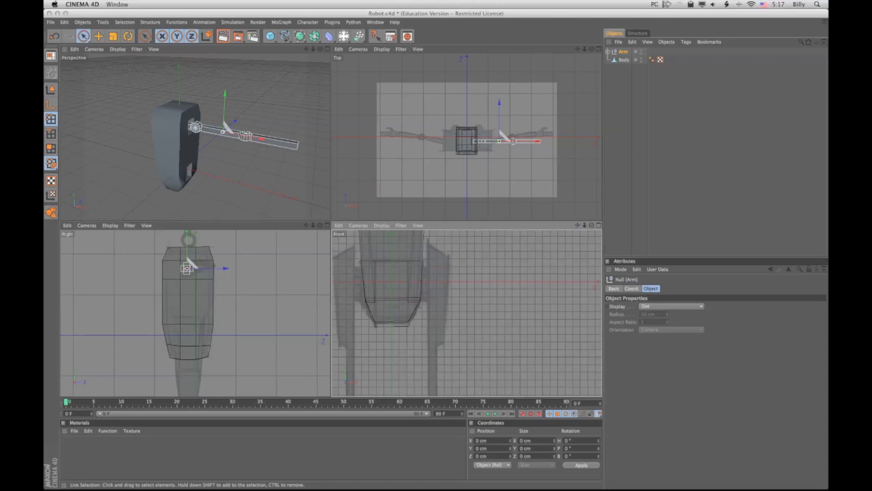
drag(577, 225, 571, 197)
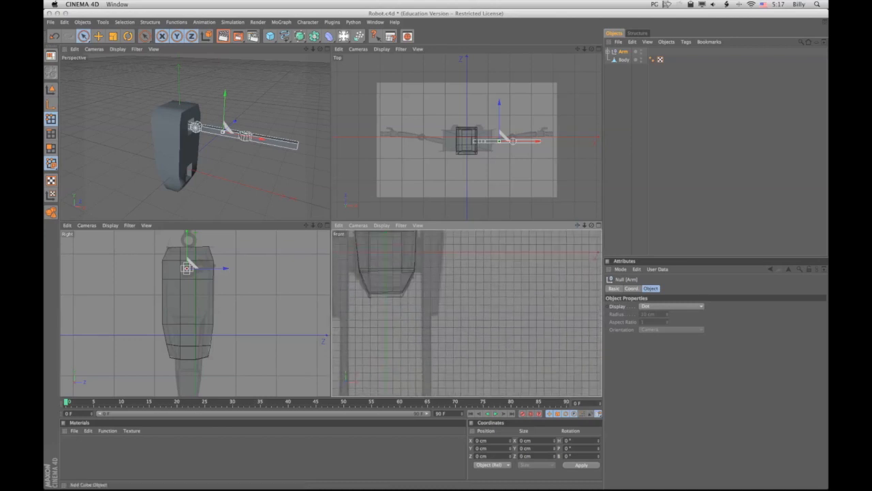
click(271, 36)
click(290, 43)
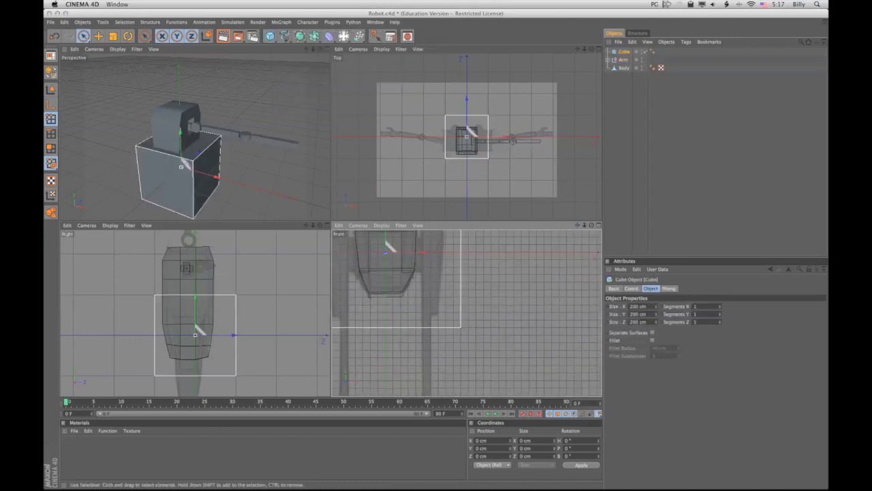
drag(585, 225, 518, 228)
drag(436, 289, 454, 310)
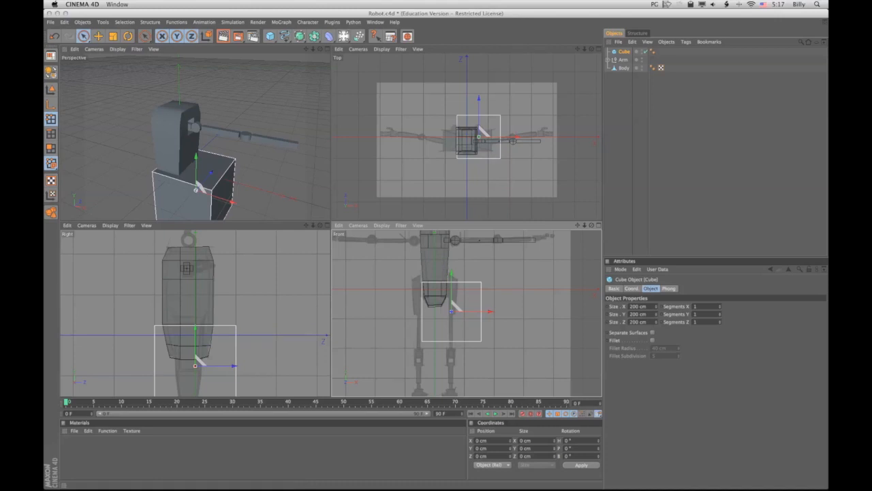
Step: Size the leg cube to 12 × 242 × 69 cm and centre it on the reference leg in the side view
drag(657, 314, 656, 381)
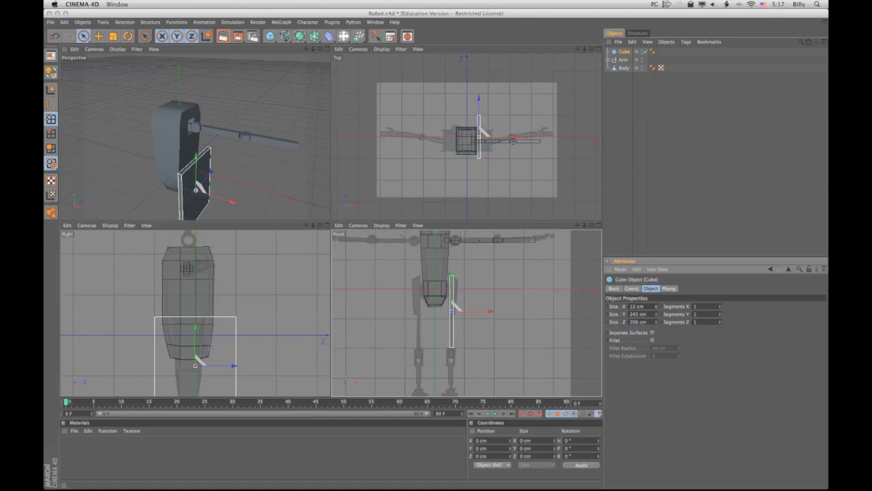
drag(656, 321, 656, 358)
alt+middle_drag(222, 366, 235, 304)
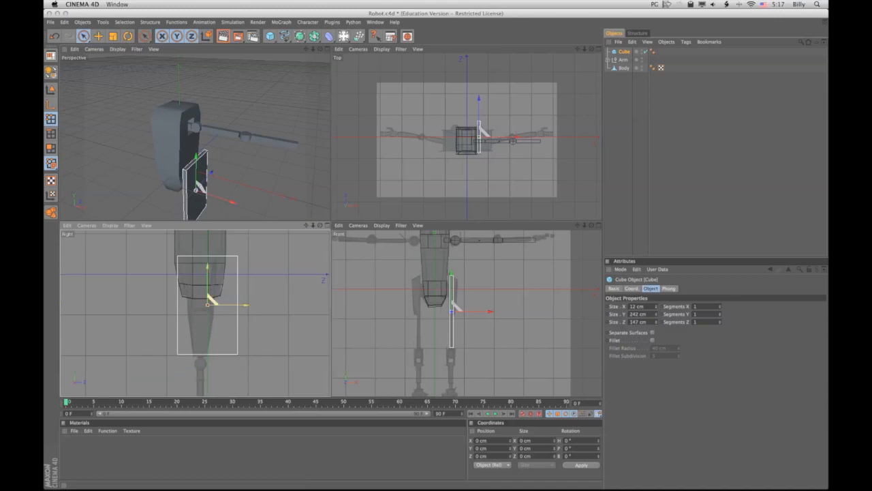
drag(207, 303, 202, 304)
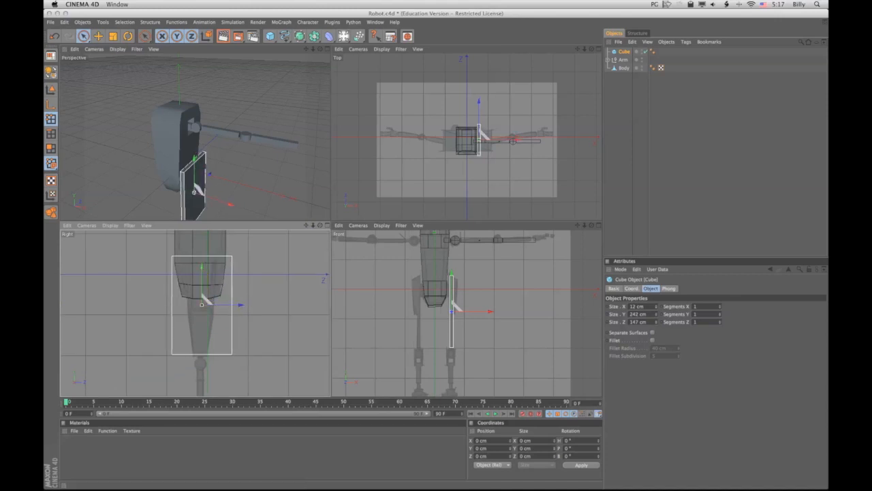
drag(657, 322, 656, 354)
drag(239, 305, 203, 299)
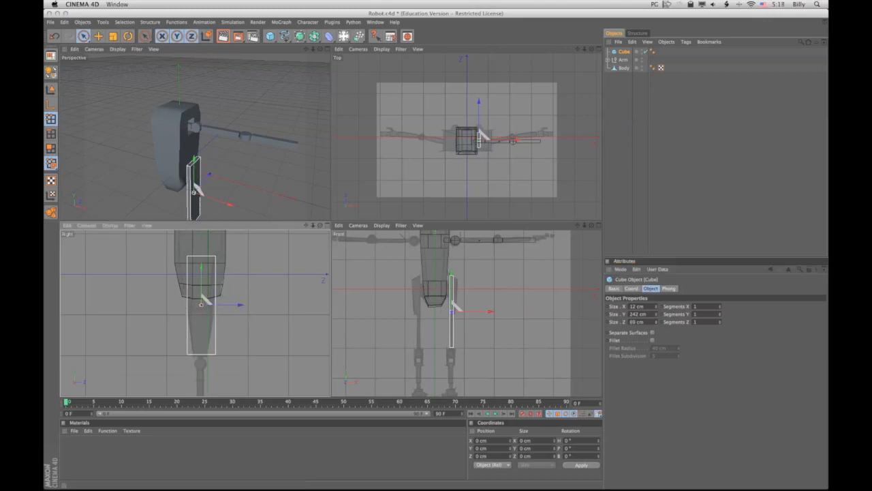
Step: Rename the leg cube as UpperLeg
double_click(624, 51)
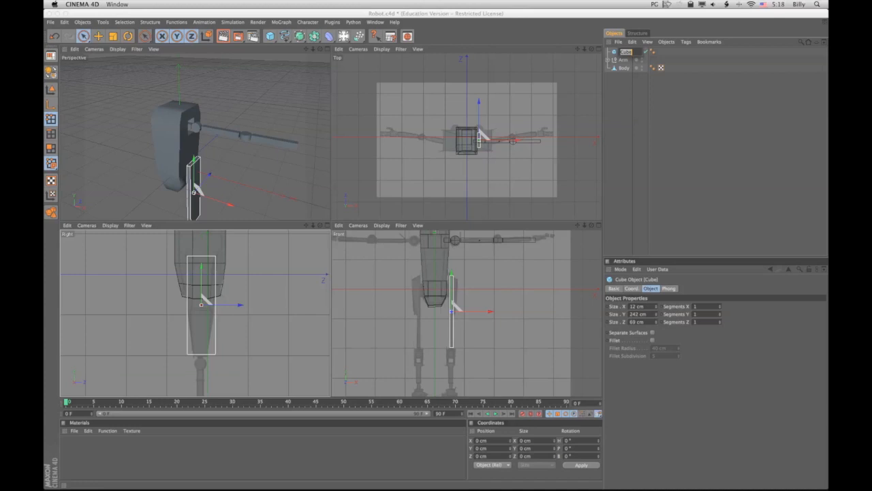
text(UpperLeg)
key(Return)
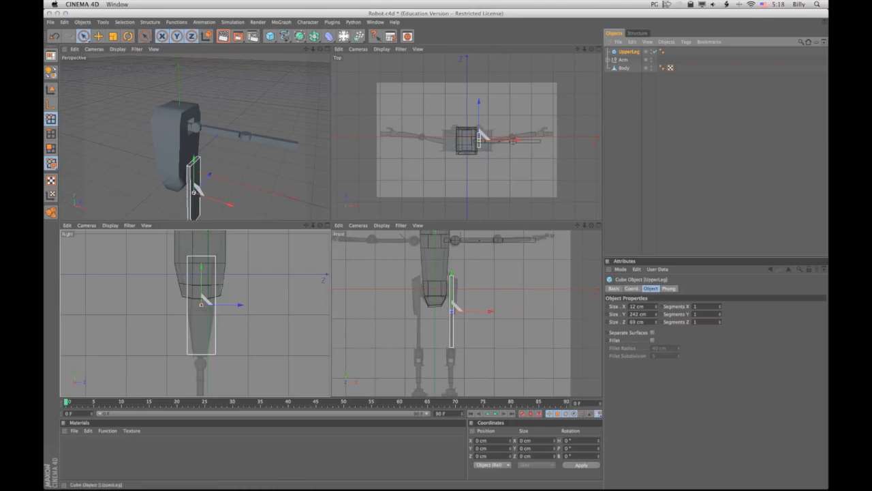
Step: Make UpperLeg editable and cut a horizontal loop around it just below its middle with the Knife in Loop mode
click(51, 70)
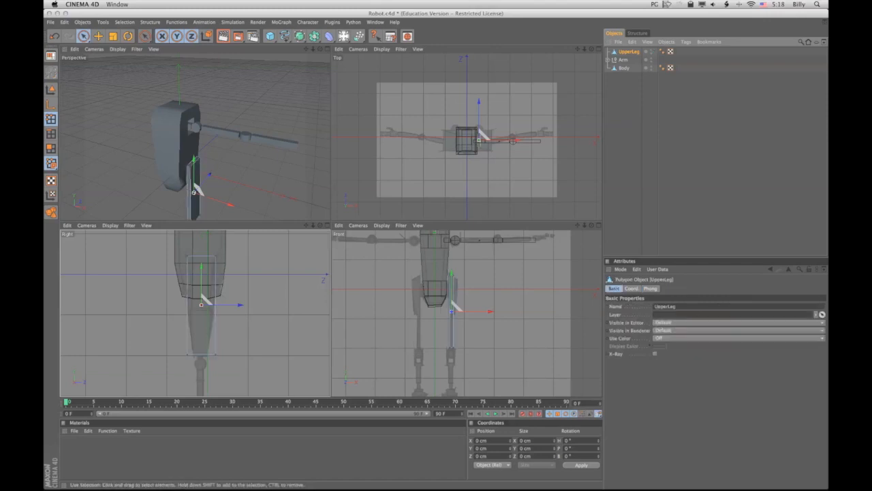
key(k)
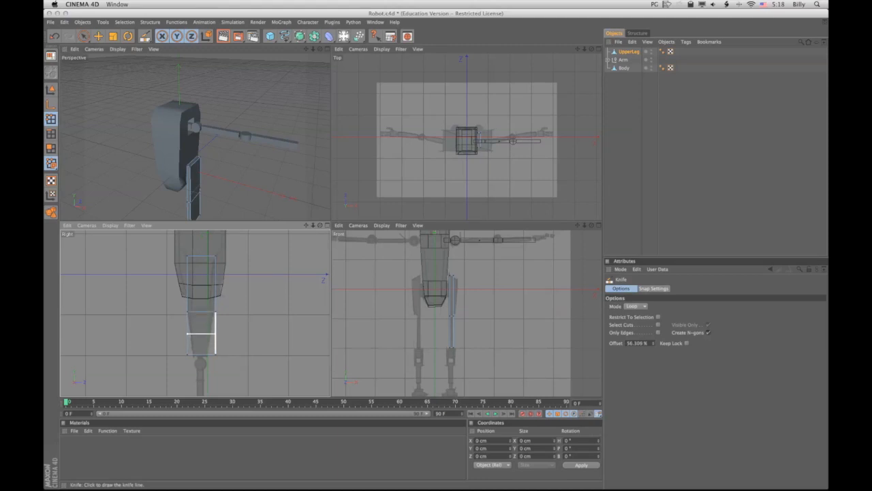
click(84, 37)
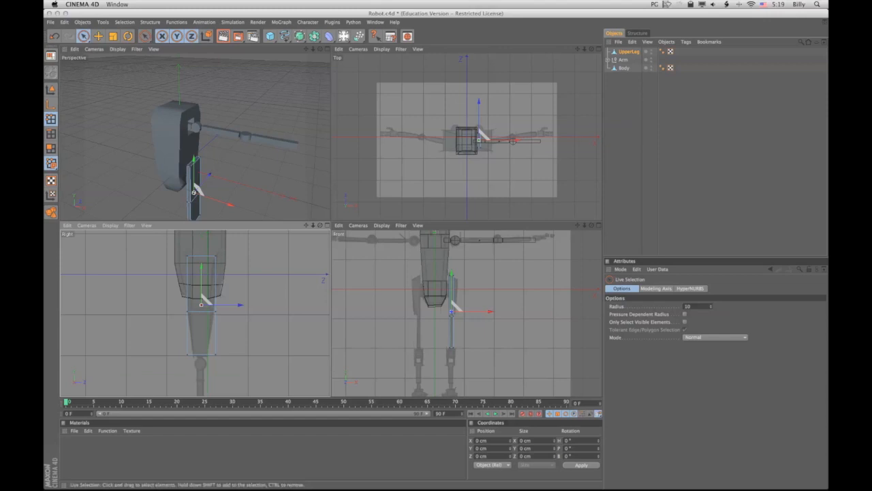
Step: Move the front and back points at UpperLeg's lower end inward to taper it along the side-view reference
click(216, 354)
drag(215, 345, 196, 350)
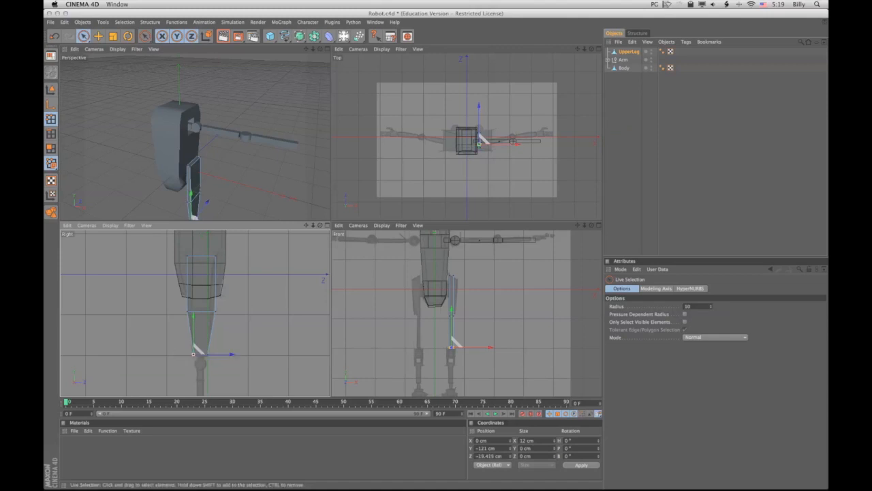
click(202, 302)
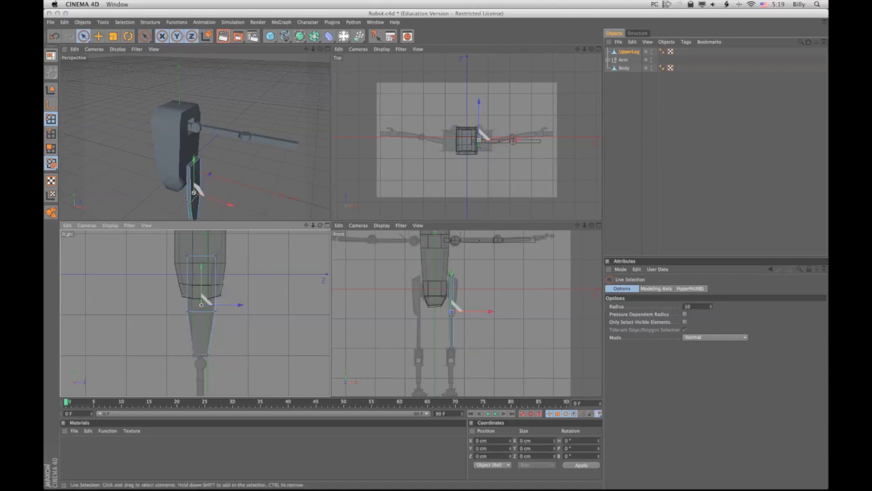
Step: Inset UpperLeg's upper outer face by about 15 cm with Extrude Inner and move the inset face outward about 13 cm
alt+middle_drag(204, 164, 211, 125)
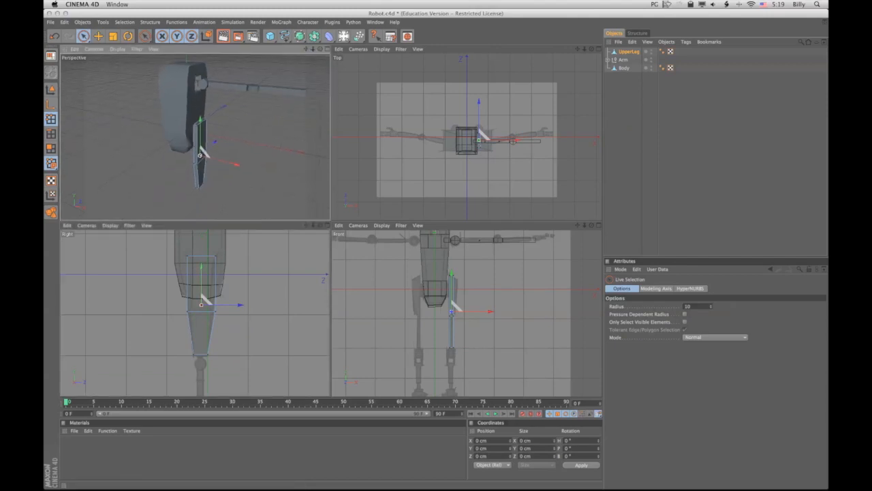
click(320, 225)
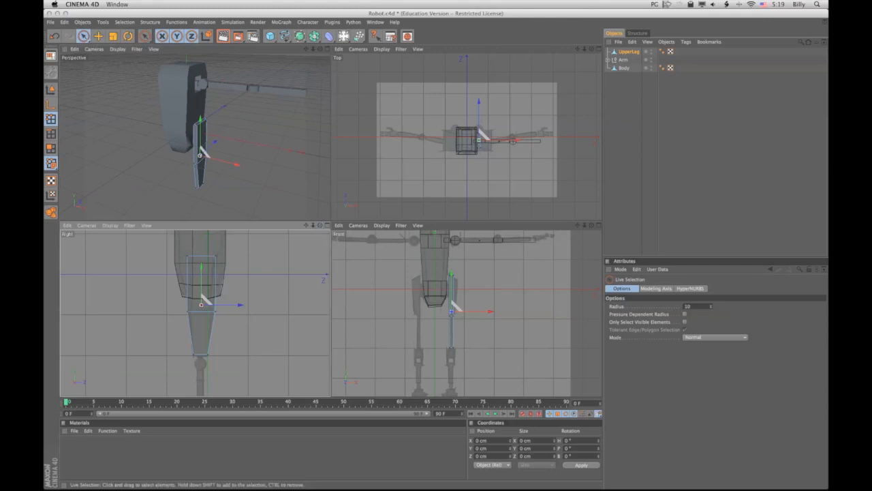
click(50, 148)
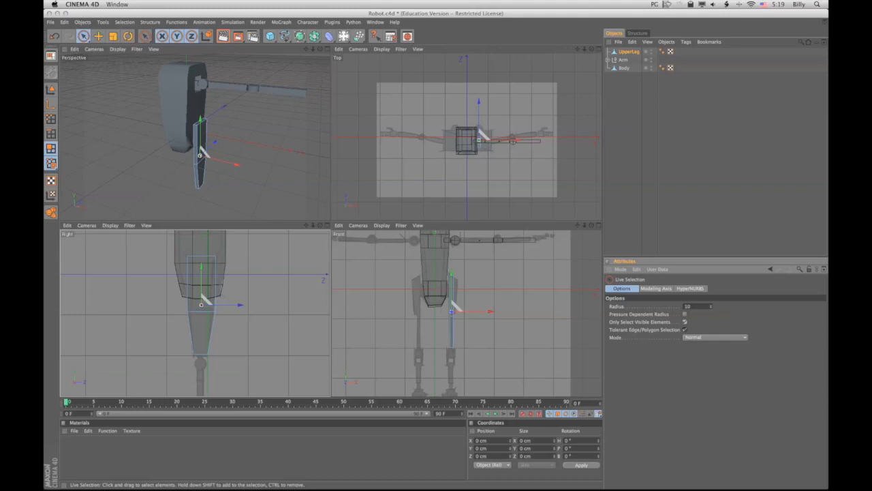
click(198, 281)
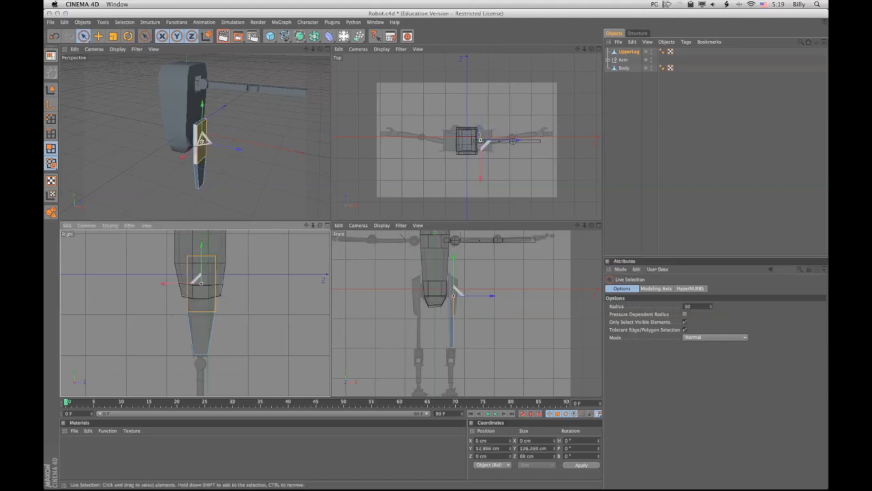
mouse_move(320, 49)
mouse_down()
mouse_move(375, 49)
mouse_move(320, 49)
mouse_up()
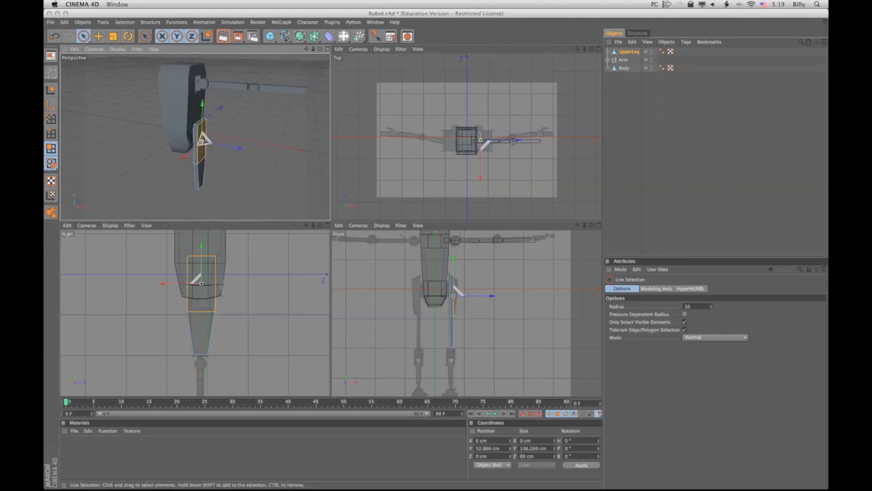
key(m)
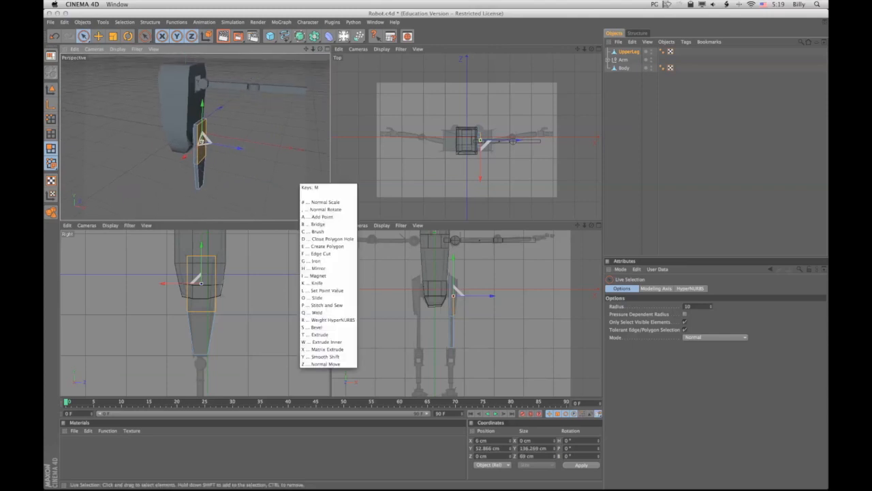
key(w)
drag(197, 279, 196, 280)
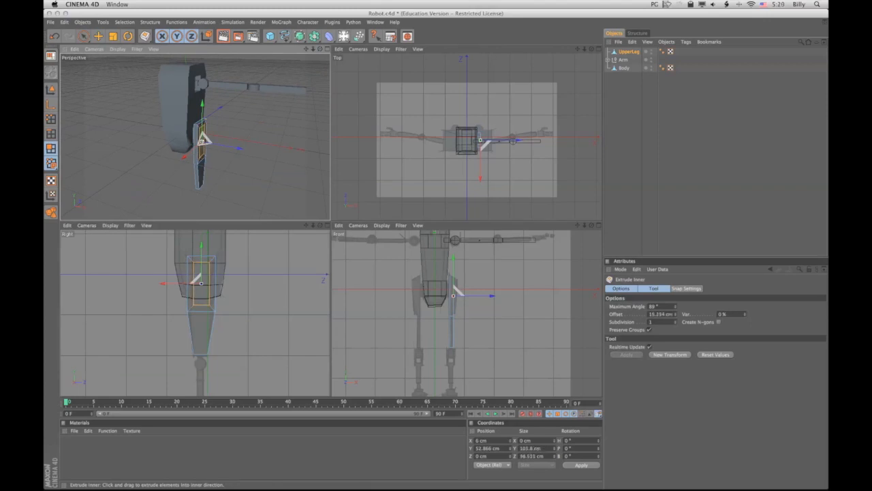
drag(202, 140, 209, 141)
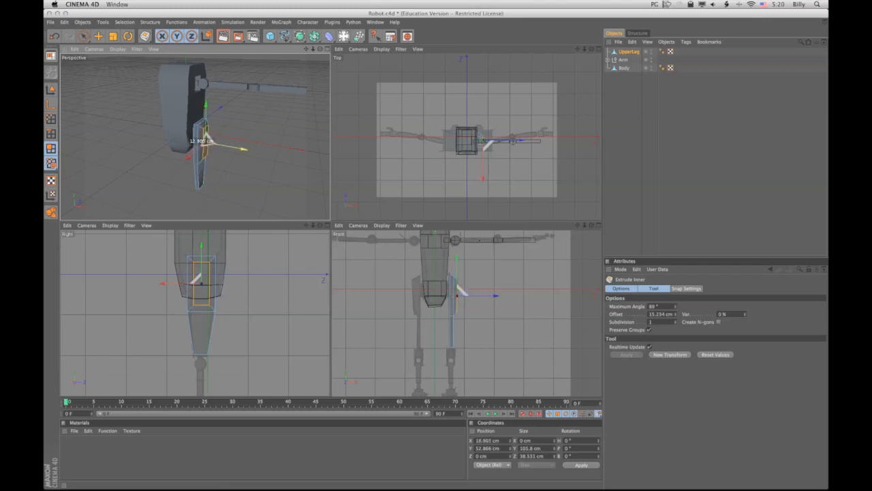
Step: Move the raised face's lower points to about X 14.5 cm, Y -3.1 cm to follow the front-view reference
scroll(468, 313, up, 8)
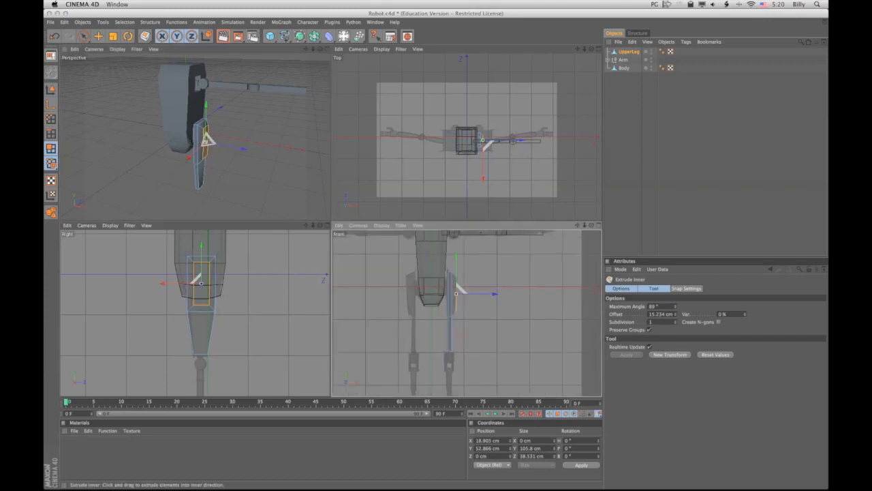
scroll(468, 313, up, 3)
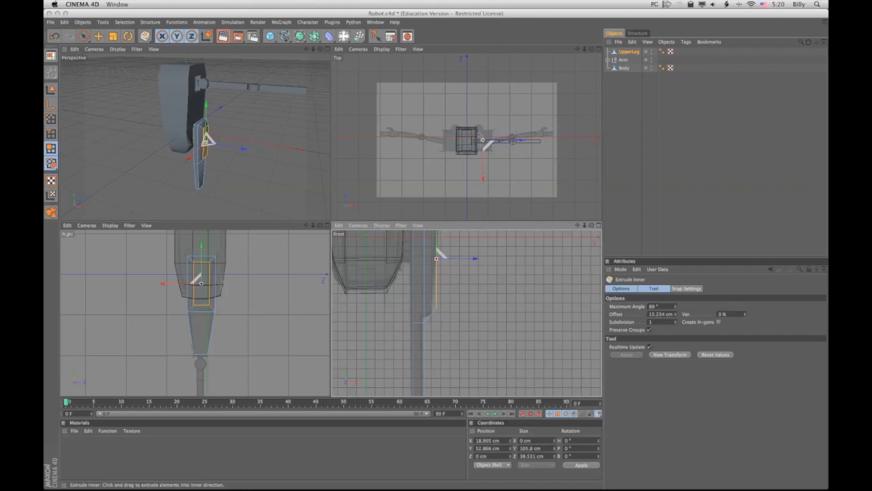
key(space)
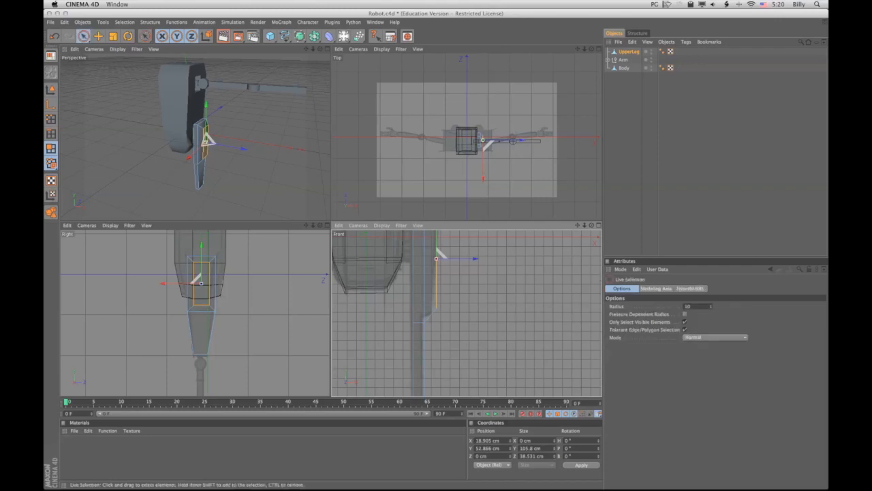
click(51, 120)
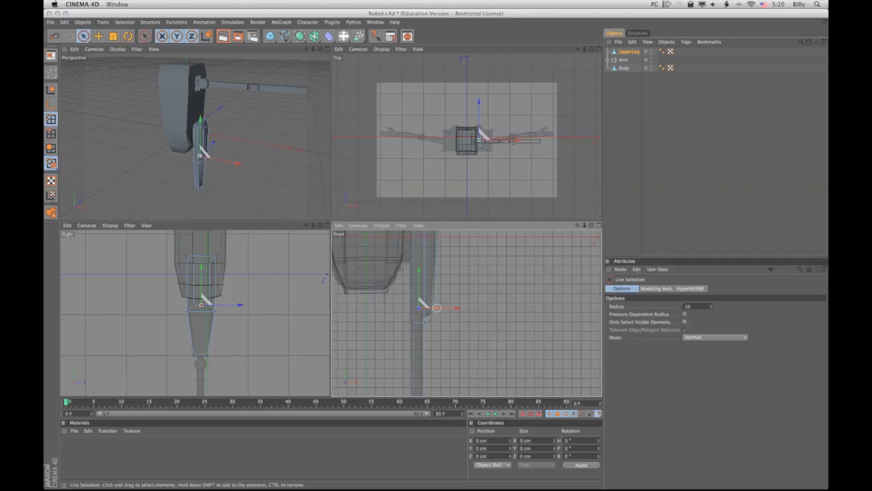
mouse_move(436, 308)
mouse_down()
mouse_move(451, 308)
mouse_move(434, 302)
mouse_up()
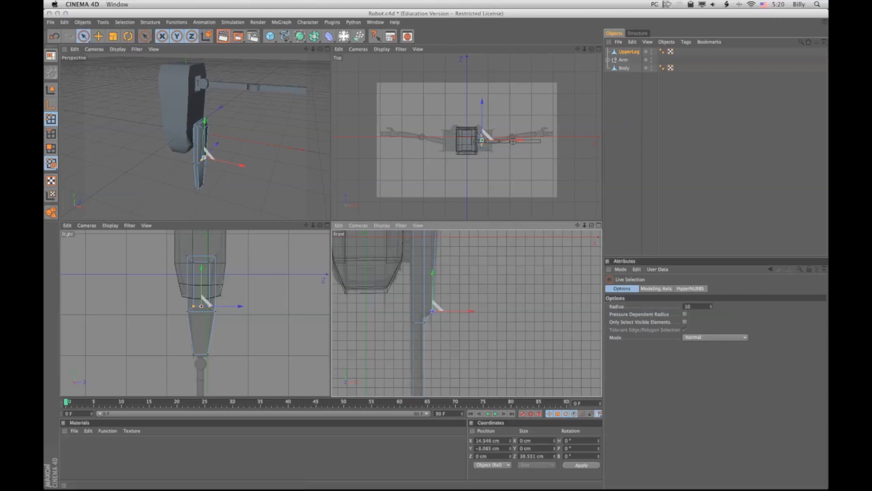
Step: Align UpperLeg's top points with the sloped front-view reference, raising the inner ones to about Y 125.8 cm
drag(578, 225, 561, 304)
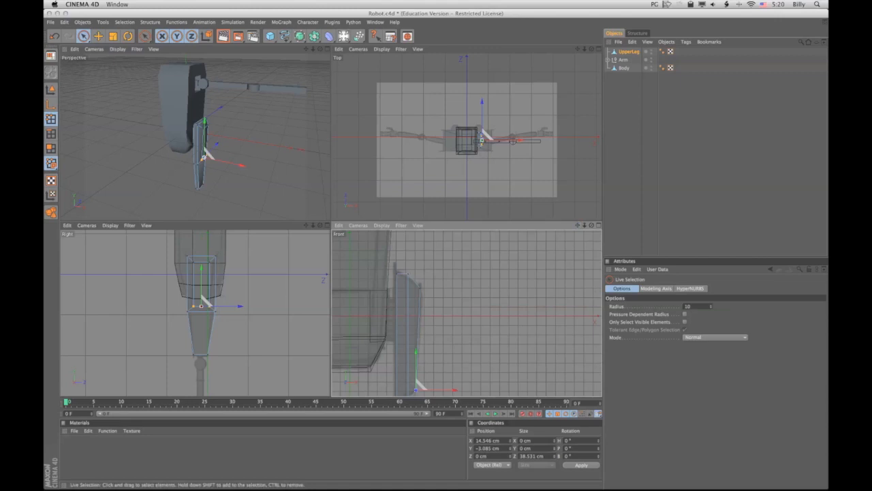
click(410, 275)
drag(408, 237, 397, 232)
click(398, 272)
drag(321, 49, 332, 33)
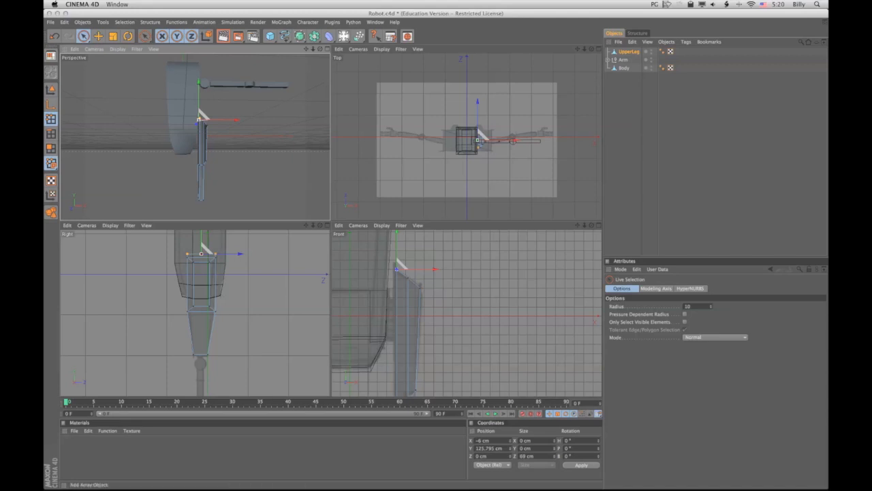
mouse_move(307, 49)
mouse_down()
mouse_move(302, 29)
mouse_move(310, 51)
mouse_move(273, 57)
mouse_move(304, 57)
mouse_up()
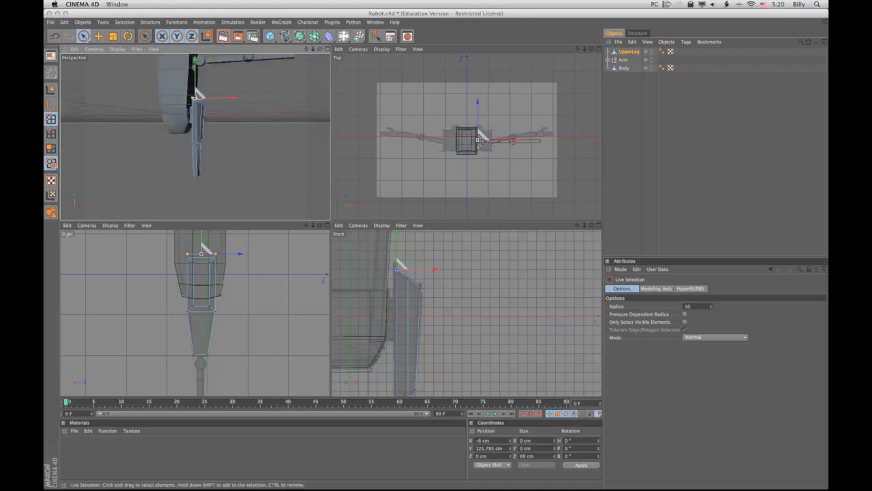
drag(577, 225, 613, 129)
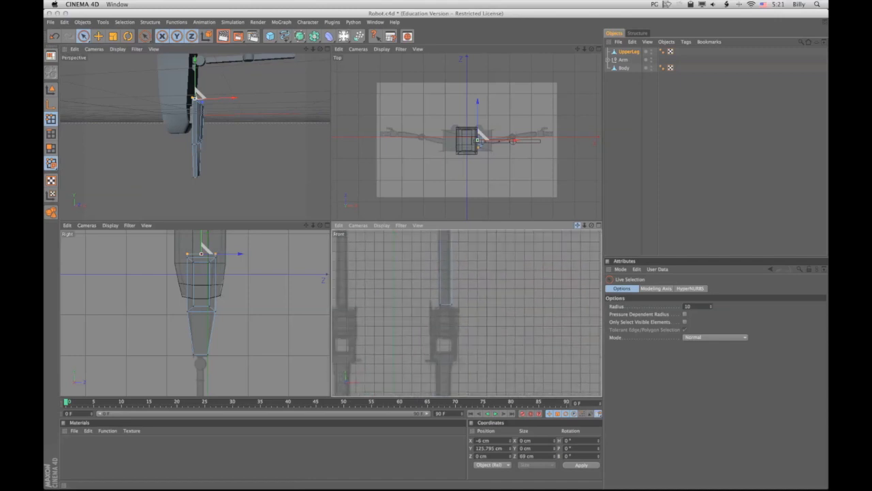